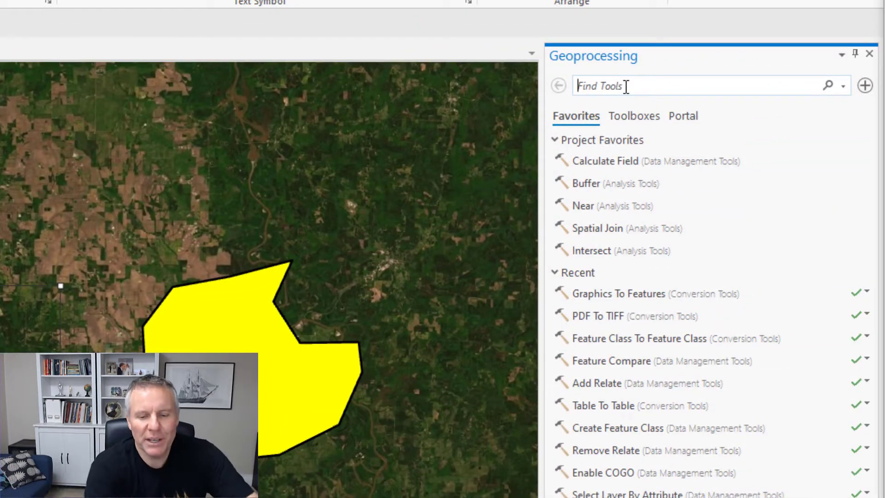
- Search for 'graphics to features' and open the Graphics To Features tool
click(626, 86)
text(gr)
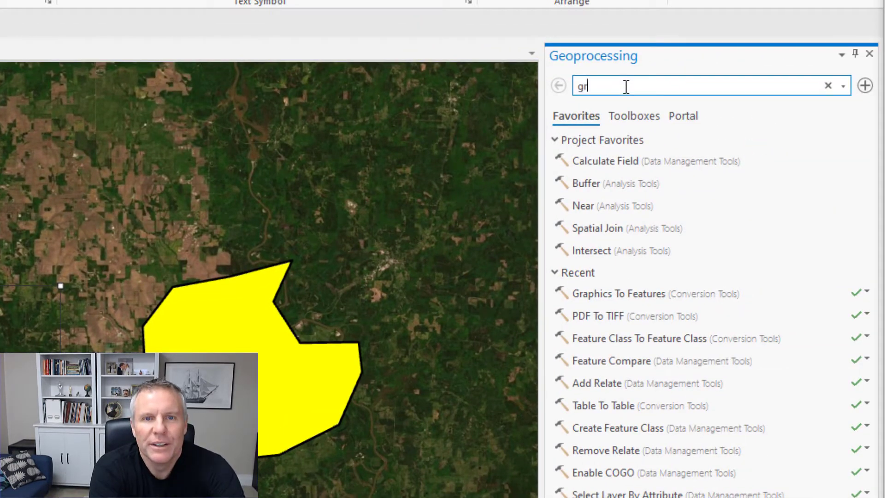
text(aphics to features)
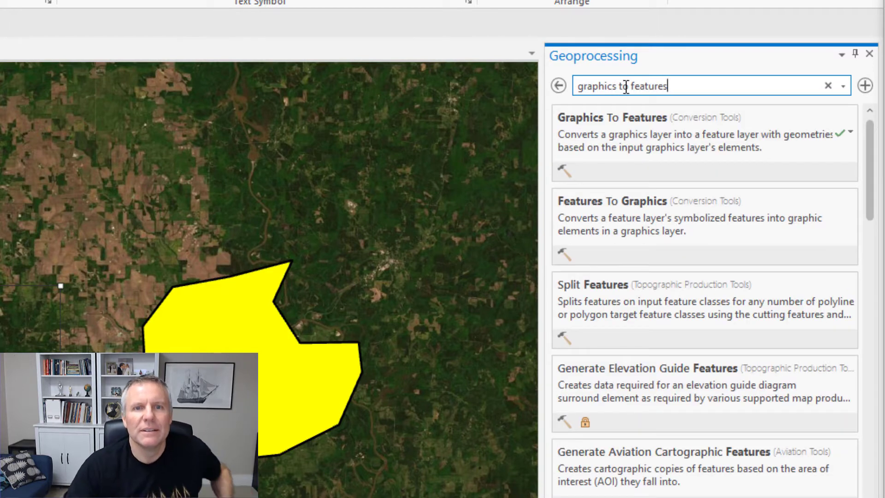
click(614, 131)
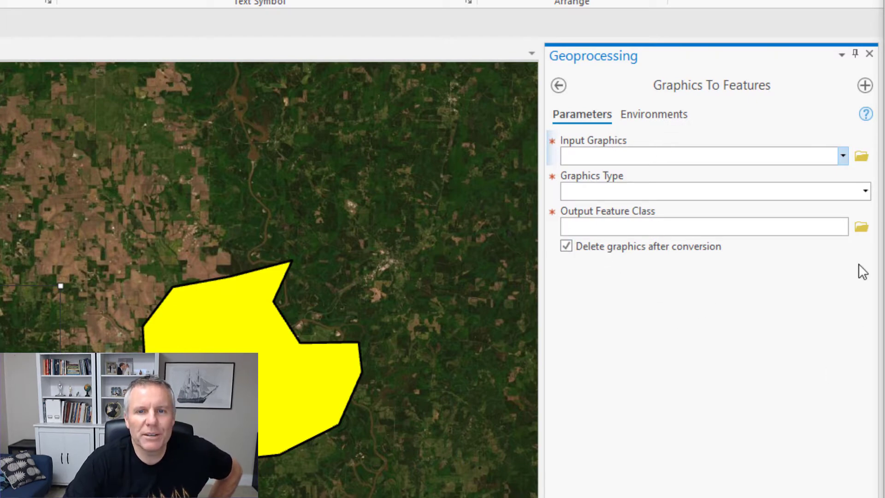
- Set input to Graphics to Features, type Polygon, and keep the original graphics
click(843, 155)
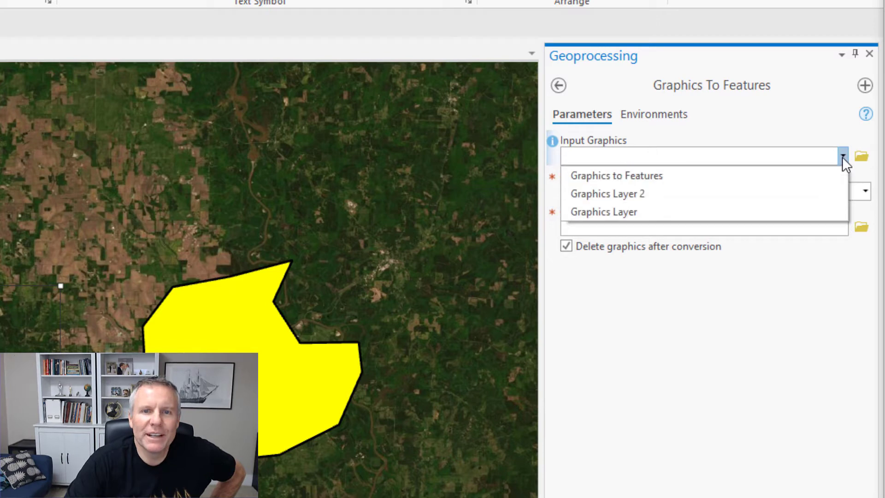
click(652, 175)
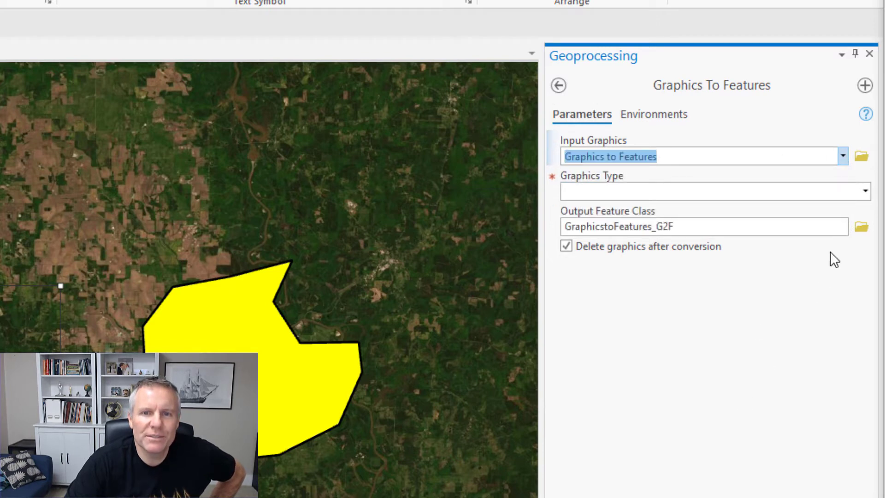
click(866, 191)
click(606, 248)
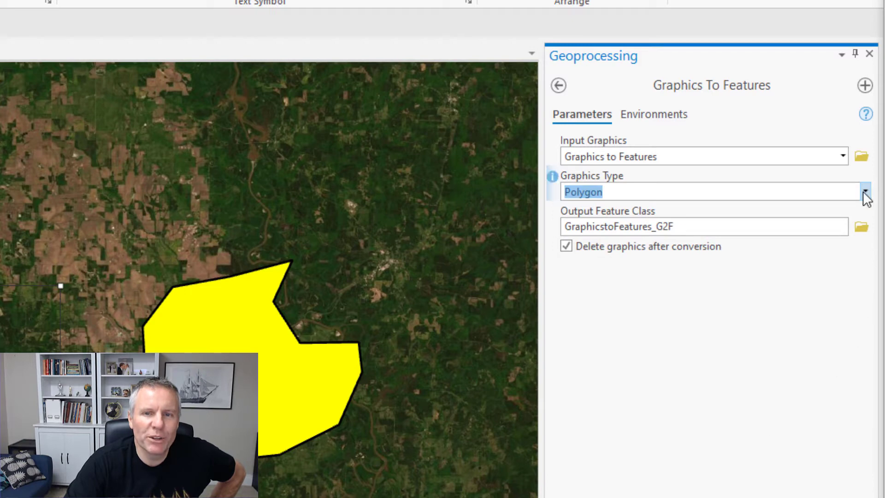
click(866, 193)
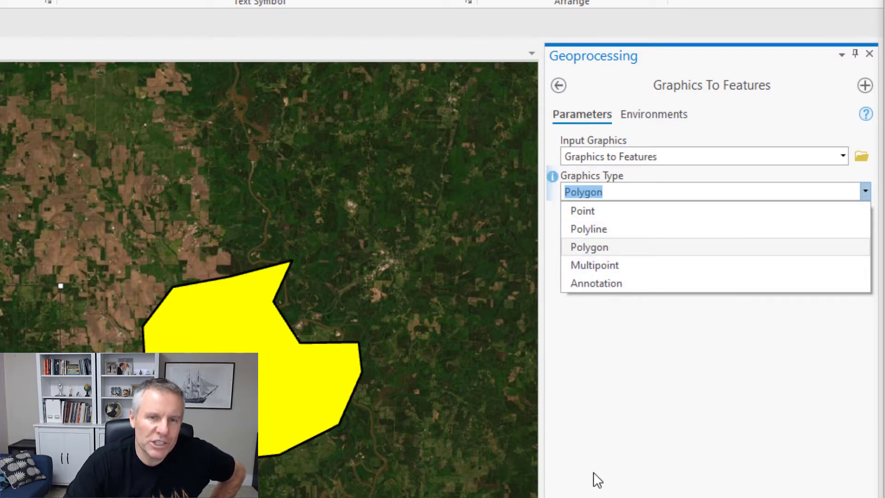
click(601, 398)
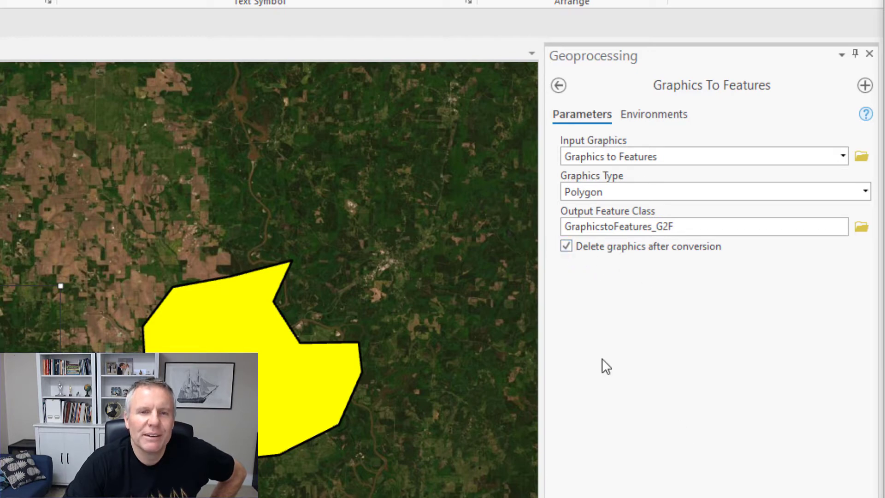
click(566, 246)
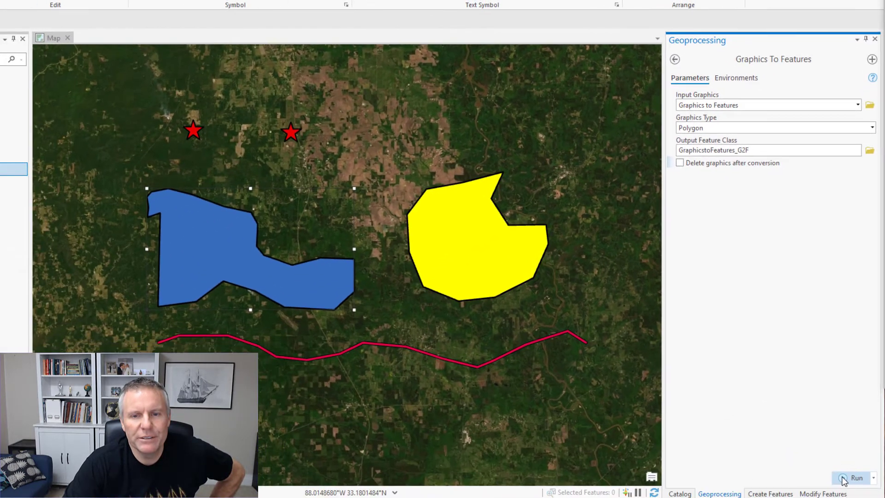
- Run the conversion and view GraphicstoFeatures_G2F's attribute table with its one polygon record
click(846, 476)
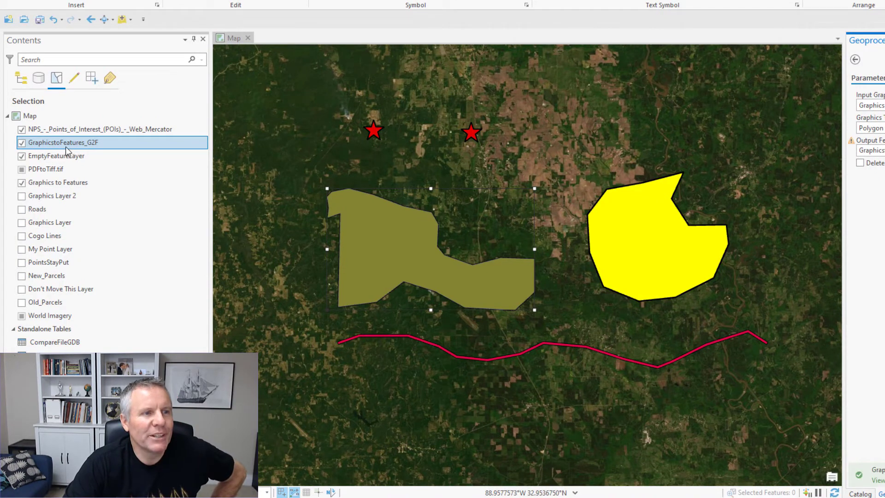
right_click(52, 146)
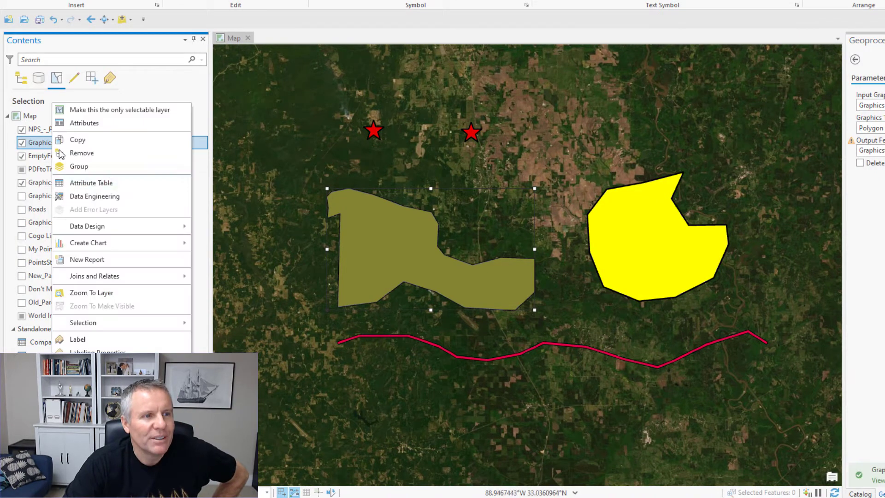
click(87, 184)
click(57, 182)
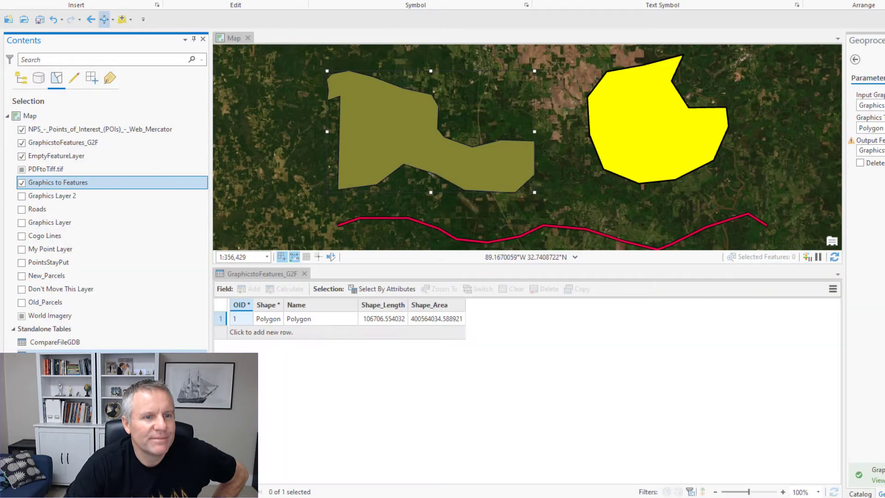
click(302, 308)
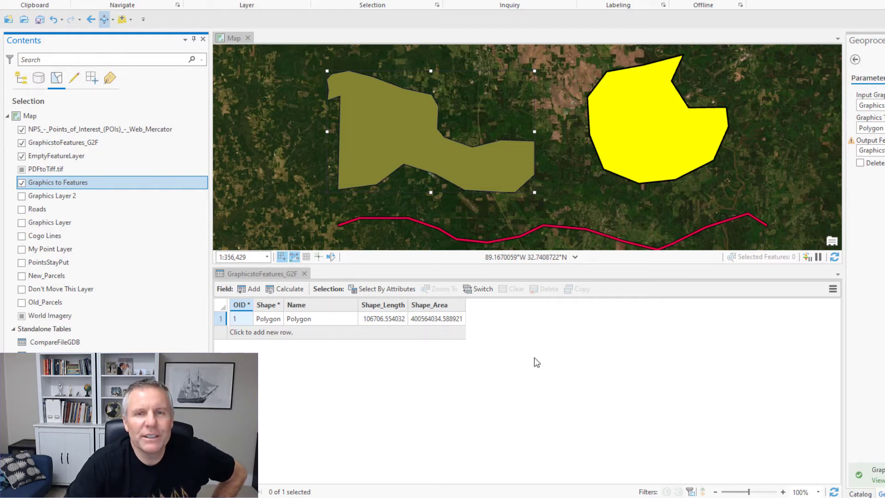
- Close the table, hide GraphicstoFeatures_G2F in drawing order, and nudge the blue graphic
click(305, 273)
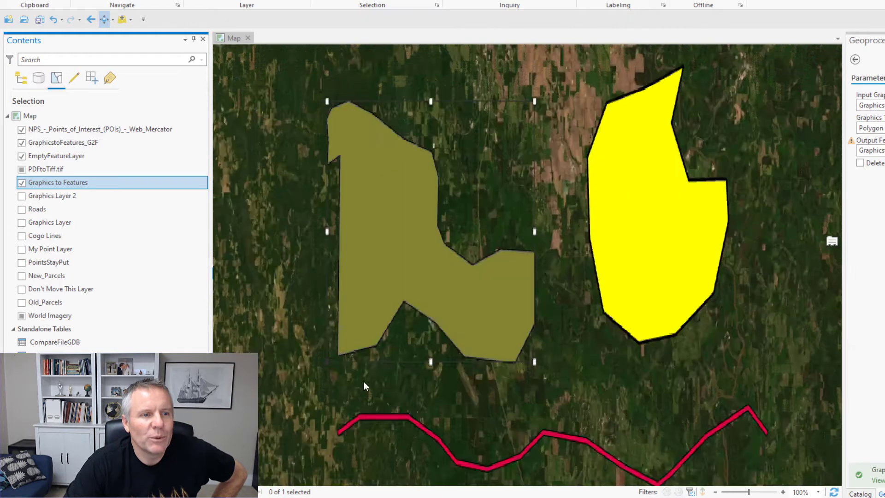
click(20, 78)
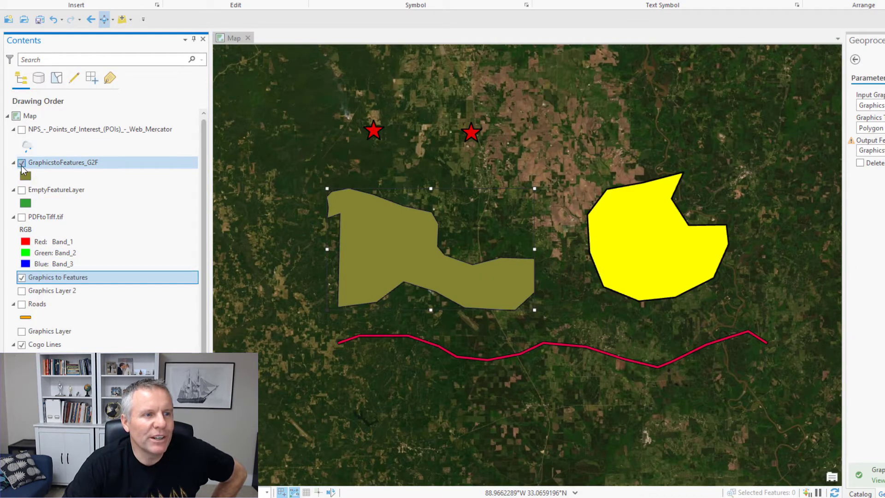
click(22, 164)
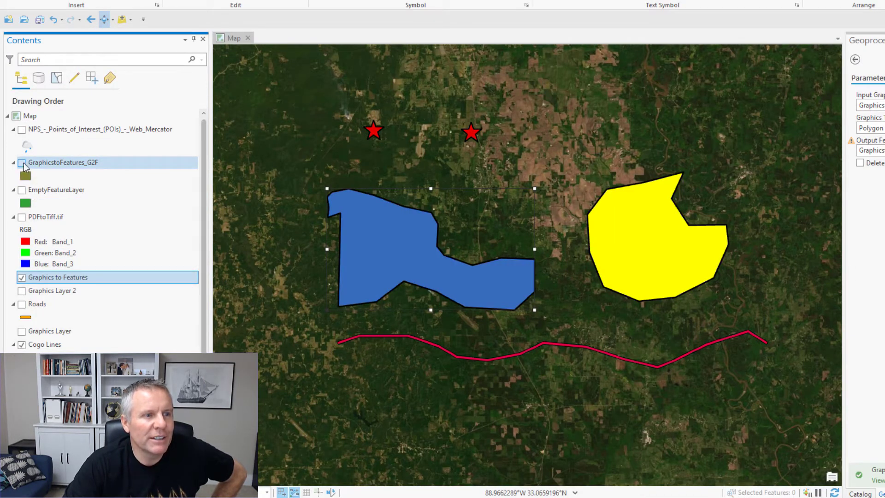
click(22, 163)
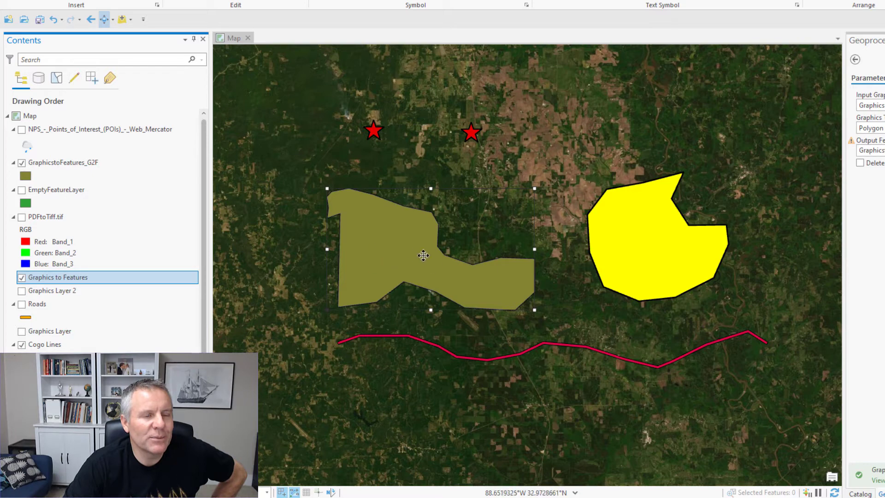
click(21, 163)
mouse_move(391, 249)
mouse_down()
mouse_move(366, 236)
mouse_move(403, 259)
mouse_up()
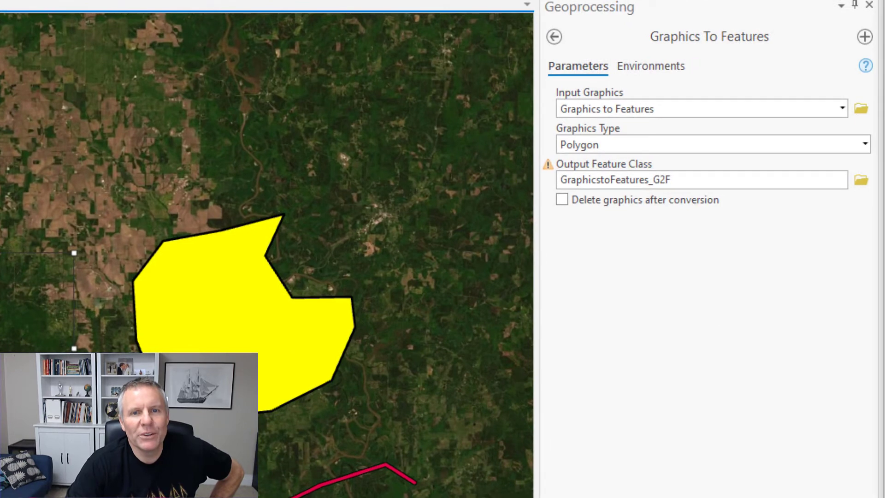
- Keep Polygon as the graphics type and return to the 'graphics to features' search results
click(875, 142)
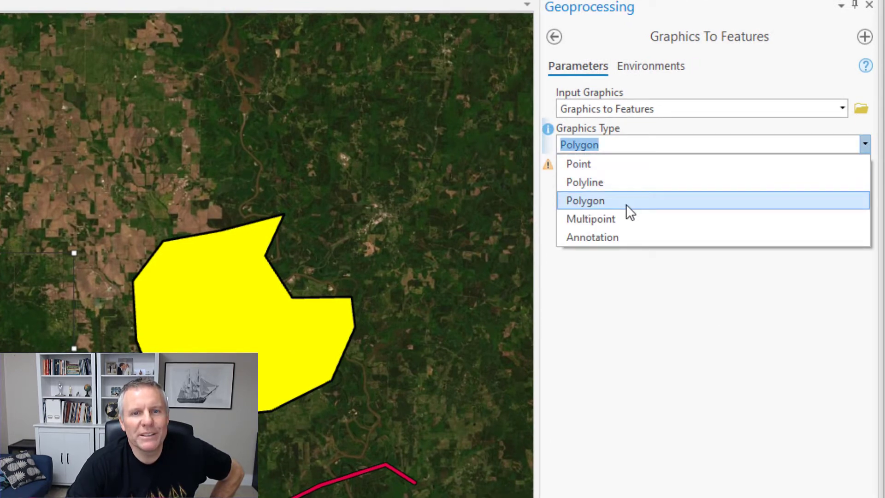
click(678, 470)
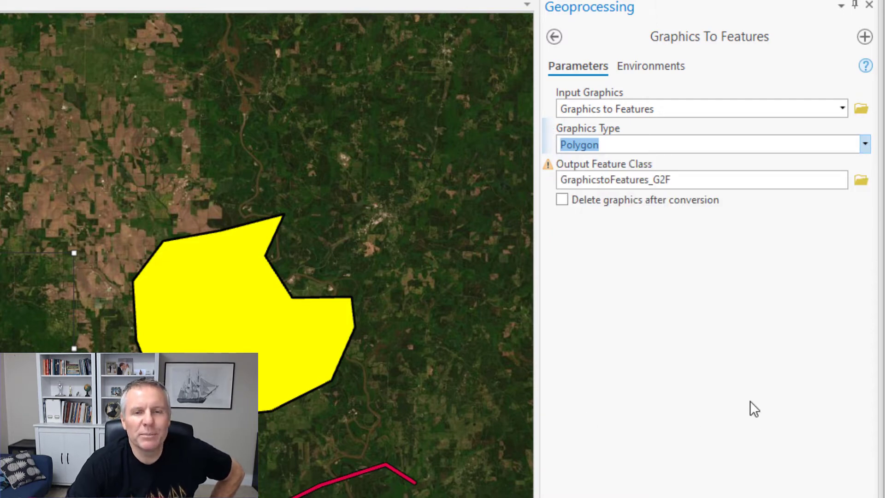
click(555, 37)
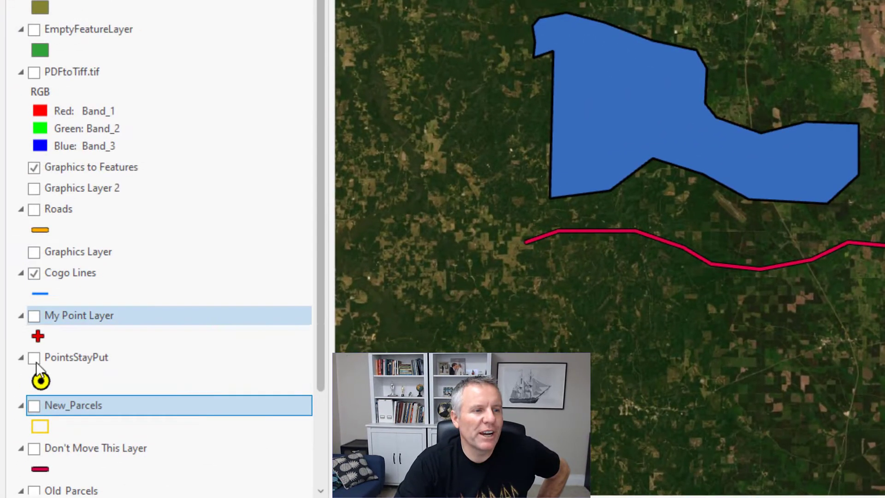
- Turn on New_Parcels and locate Graphics To Features under Conversion Tools > Graphics
click(37, 406)
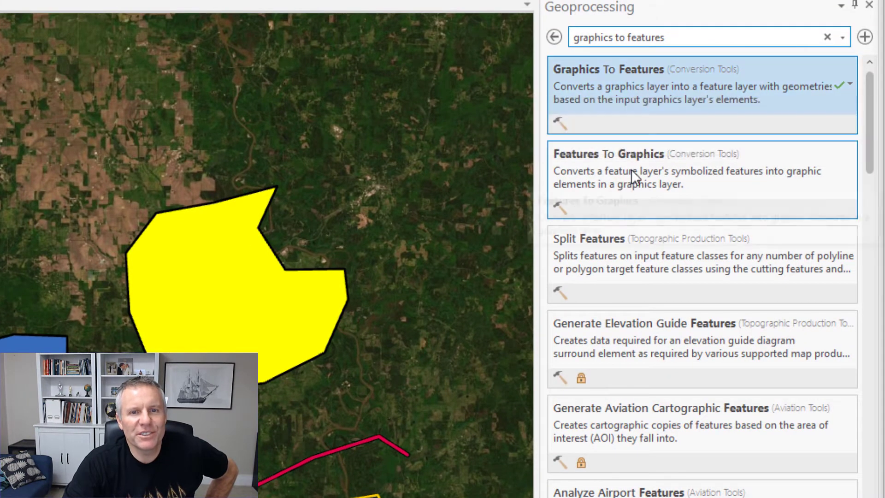
right_click(642, 97)
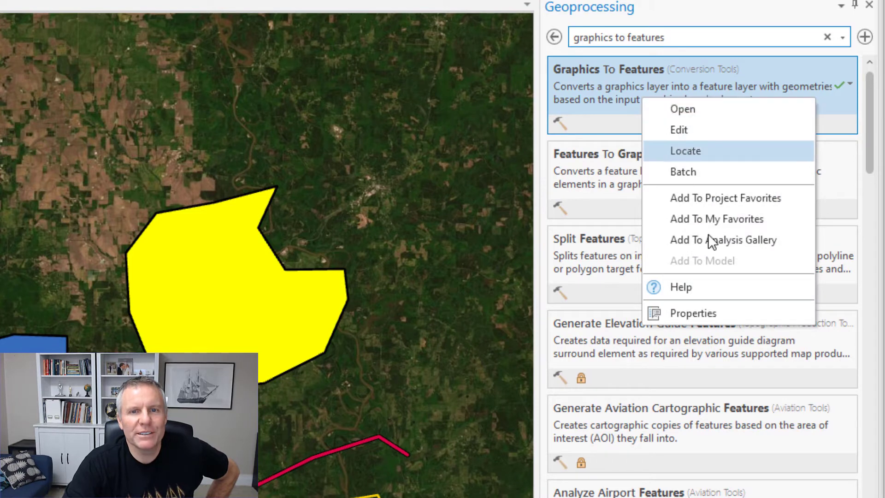
click(684, 150)
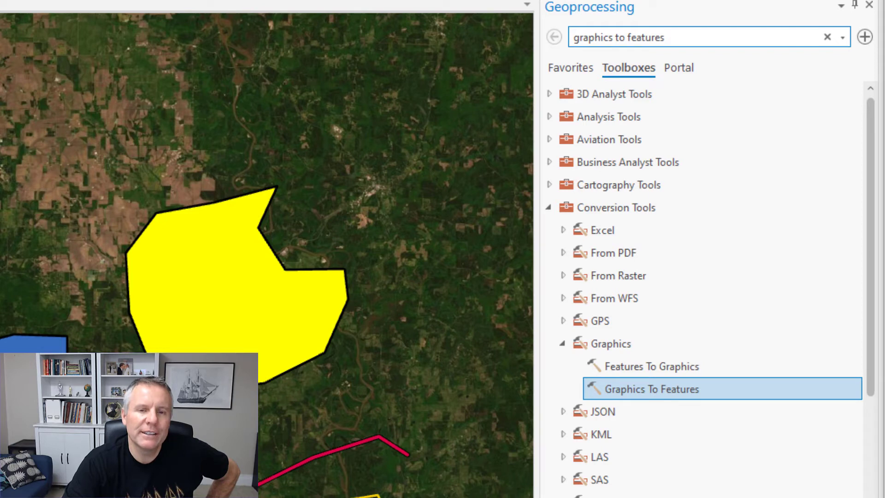
- Run Features To Graphics on New_Parcels, creating the New_Parcels_F2G graphics layer
double_click(654, 365)
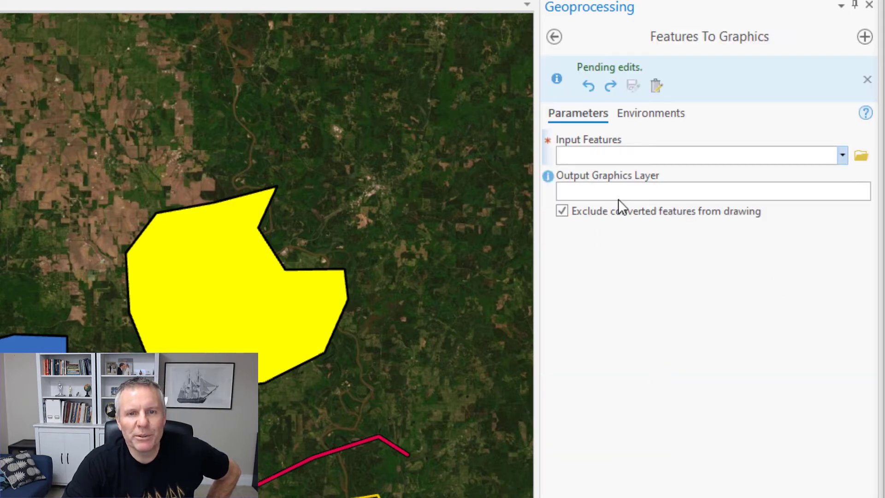
click(843, 156)
click(590, 303)
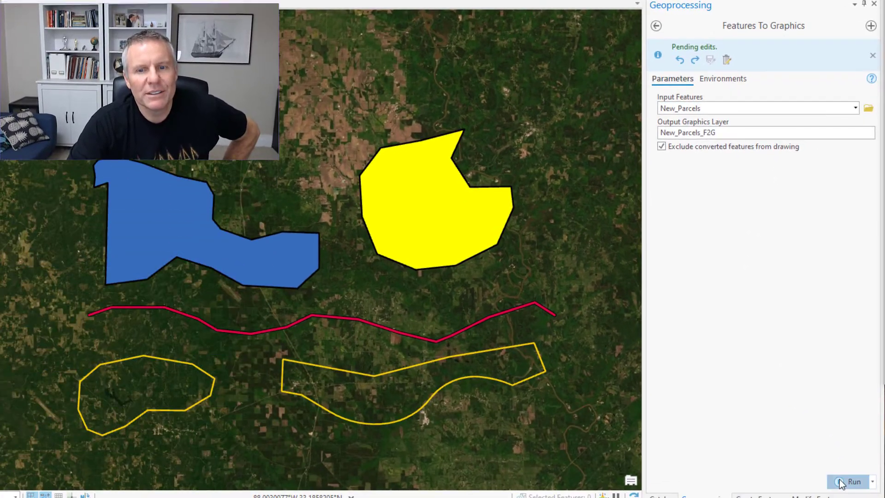
click(853, 445)
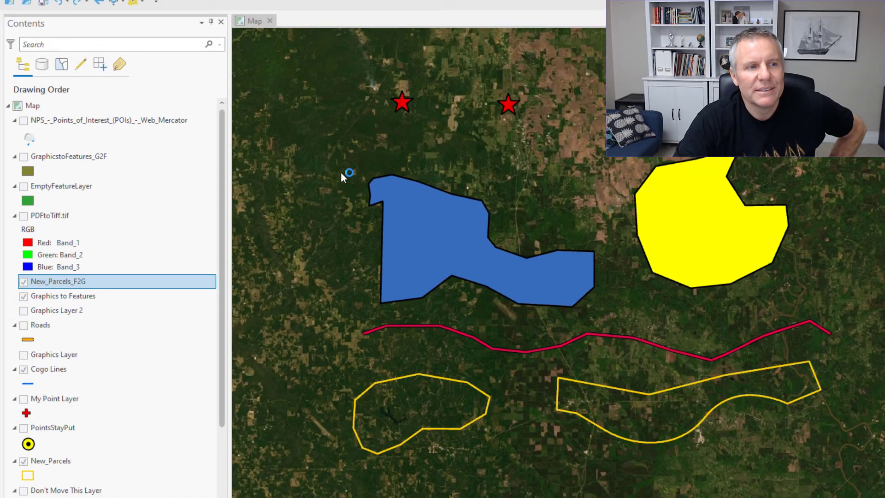
- Toggle New_Parcels and New_Parcels_F2G visibility, leaving both layers unchecked
click(14, 460)
click(24, 282)
click(23, 461)
click(23, 282)
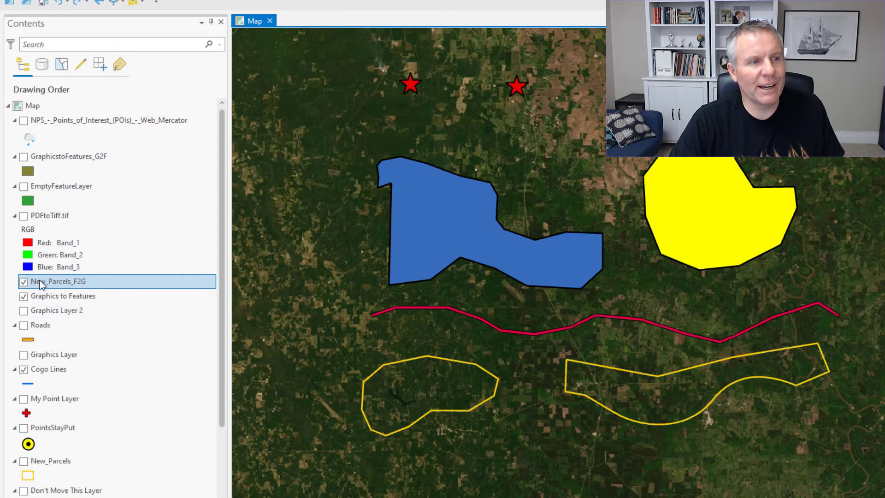
click(24, 281)
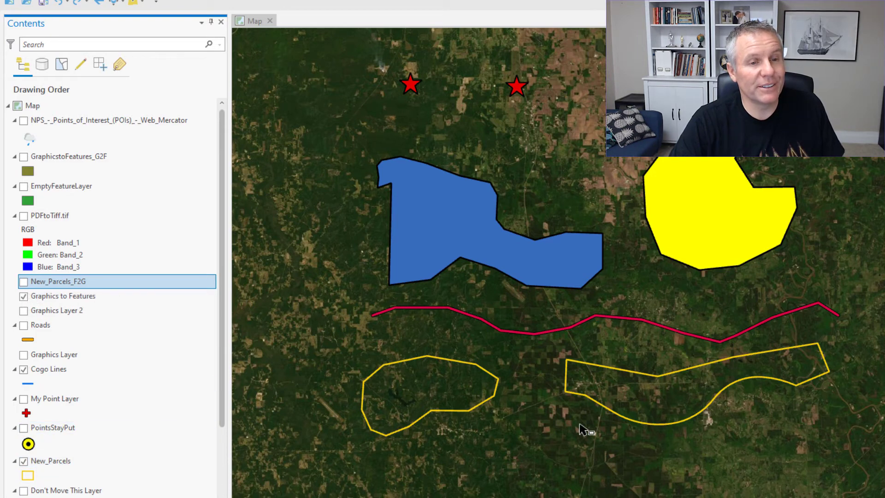
click(23, 461)
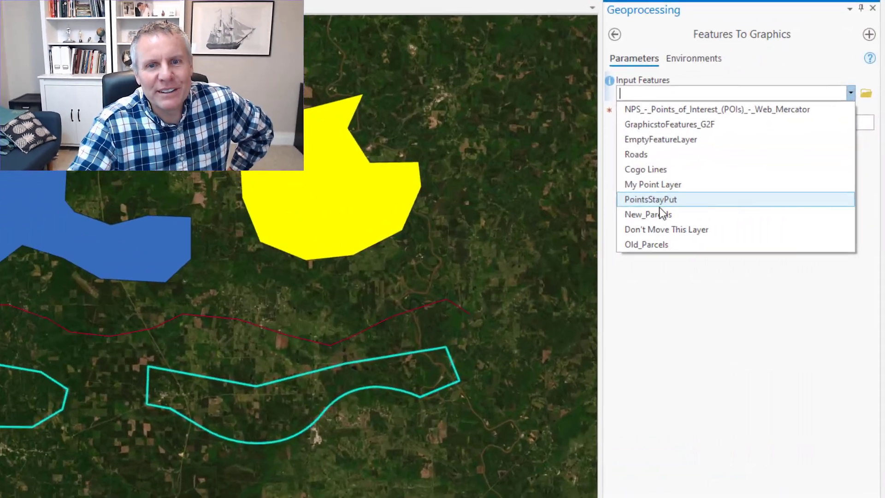
- Choose New_Parcels as input, with output graphics layer defaulting to New_Parcels_F2G
click(710, 224)
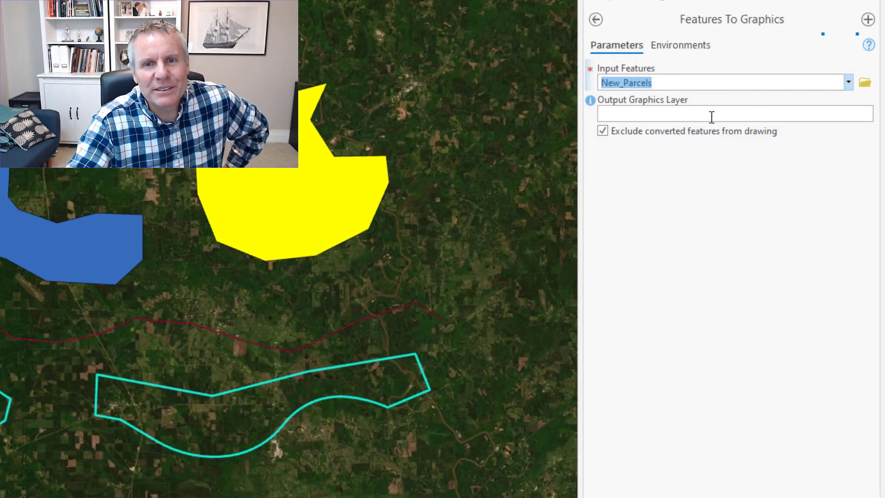
click(628, 118)
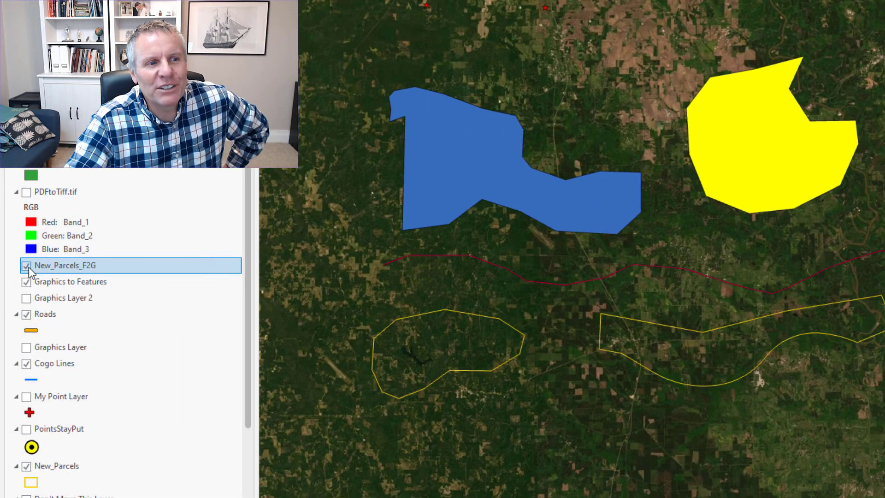
- Hide the New_Parcels_F2G graphics layer
click(28, 267)
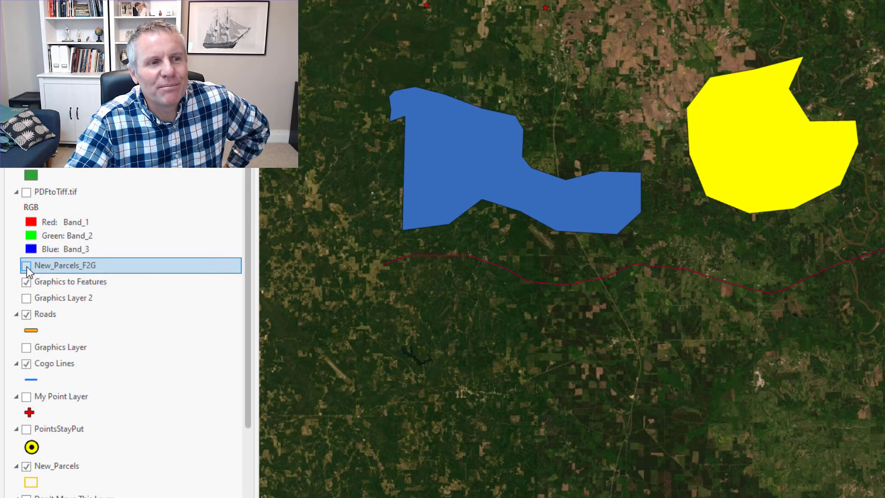
click(27, 268)
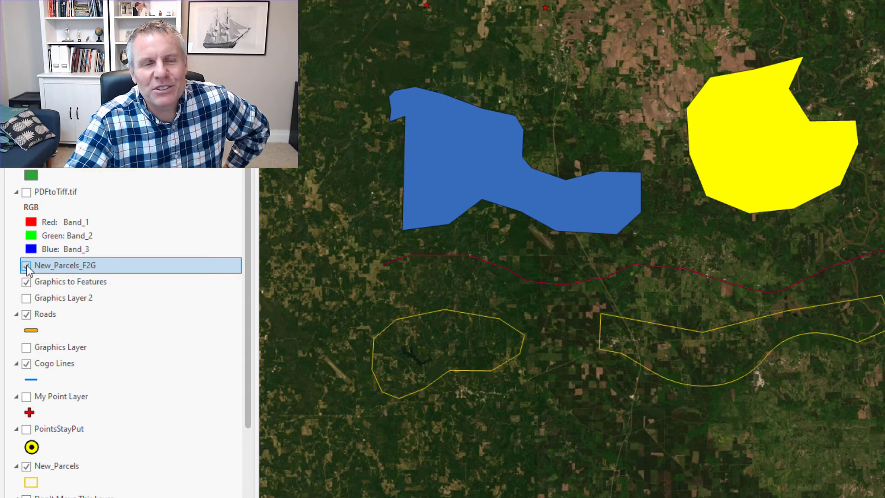
click(28, 269)
- Keep New_Parcels turned on and open its layer properties
click(27, 467)
click(29, 467)
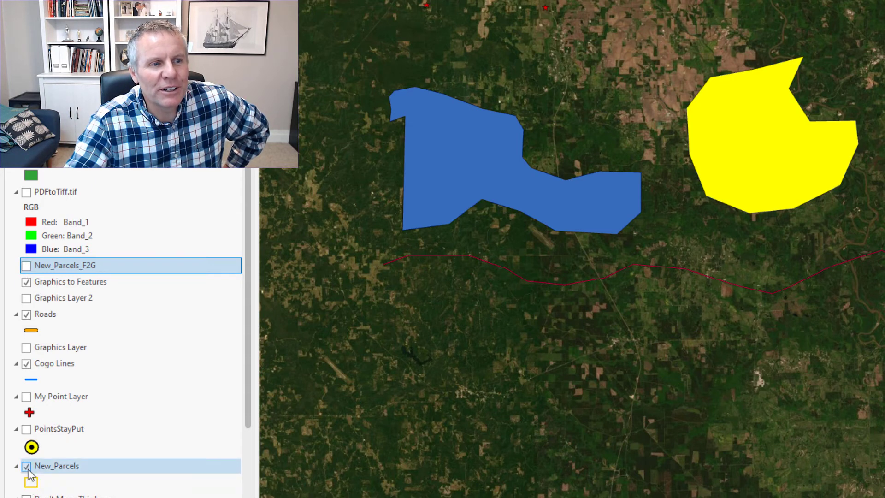
click(57, 466)
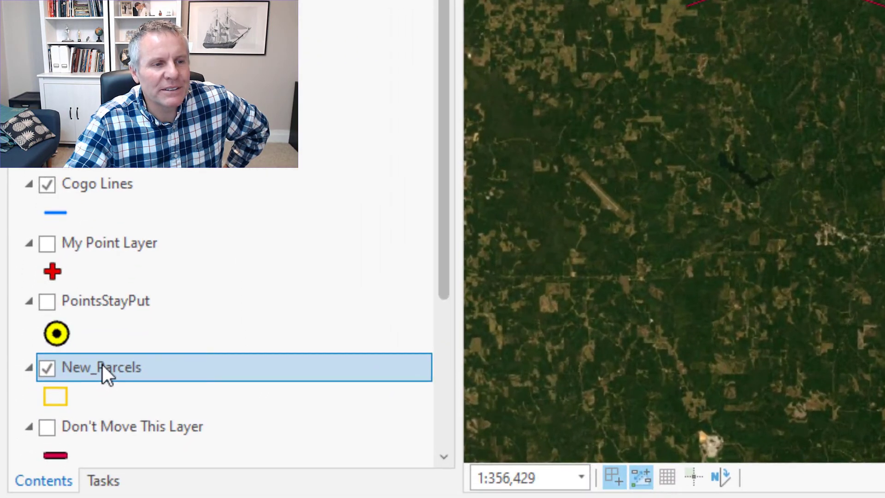
right_click(102, 364)
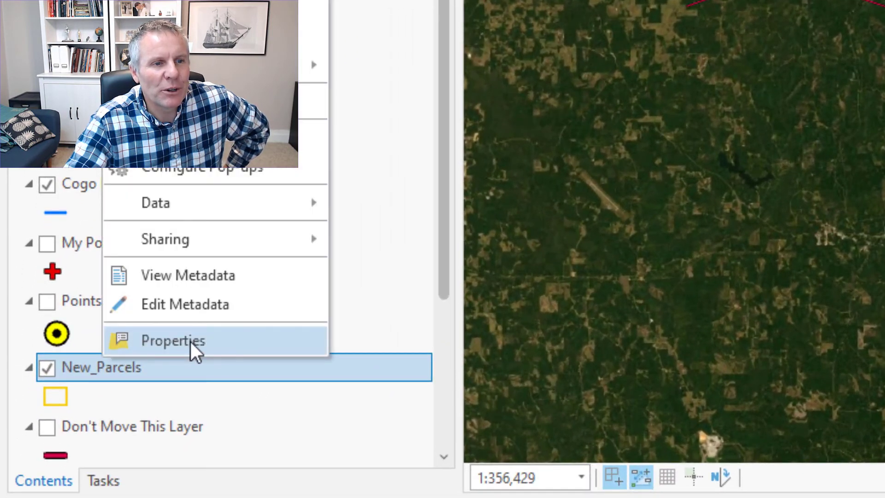
click(191, 354)
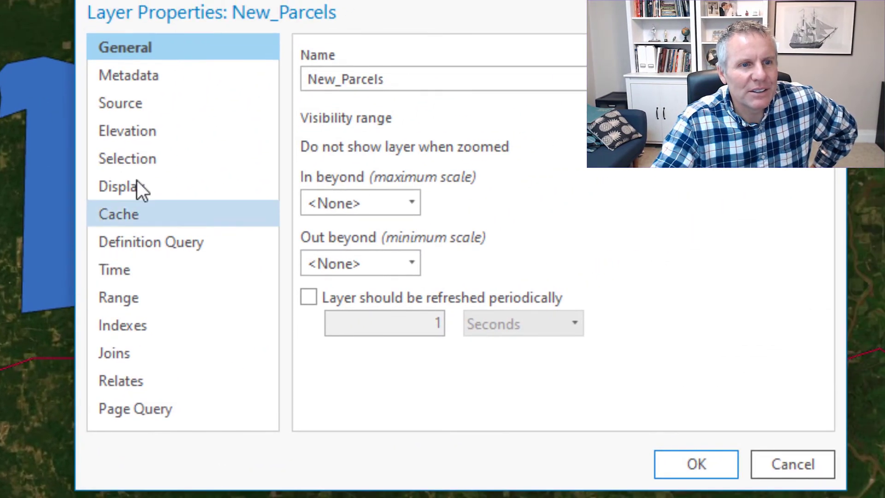
- Clear New_Parcels' excluded features list in Selection settings and confirm with OK
click(140, 160)
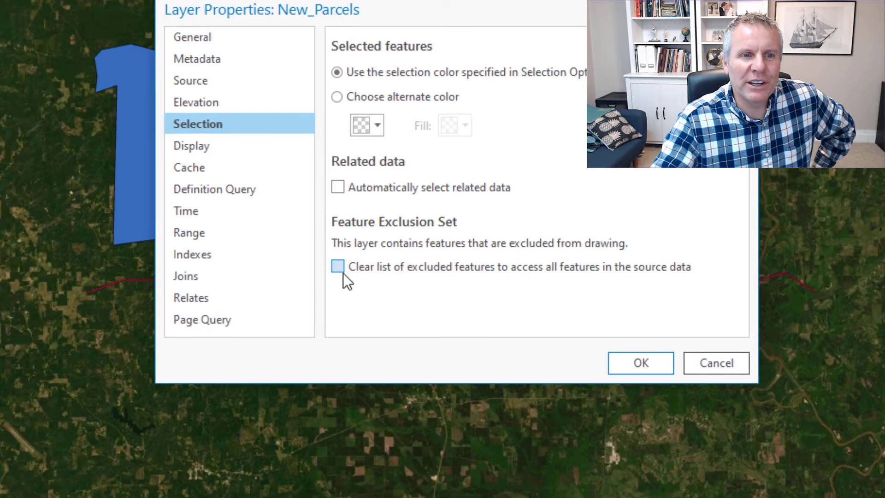
click(309, 341)
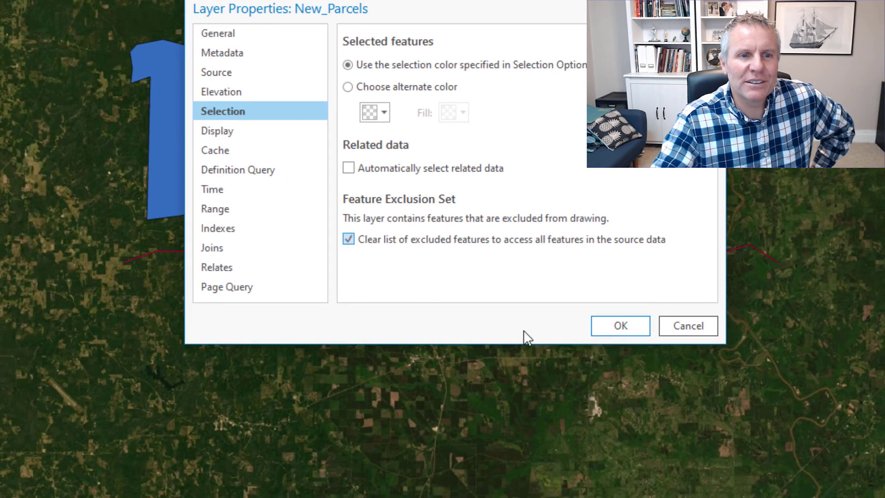
click(618, 328)
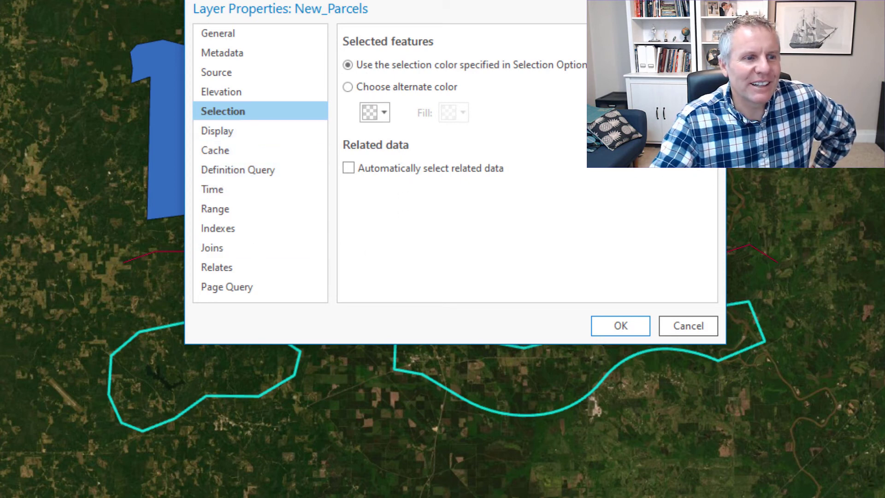
click(621, 326)
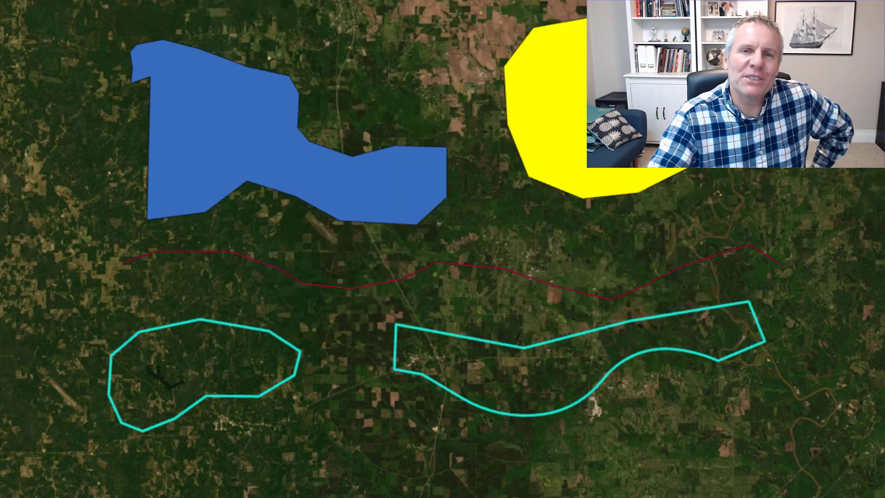